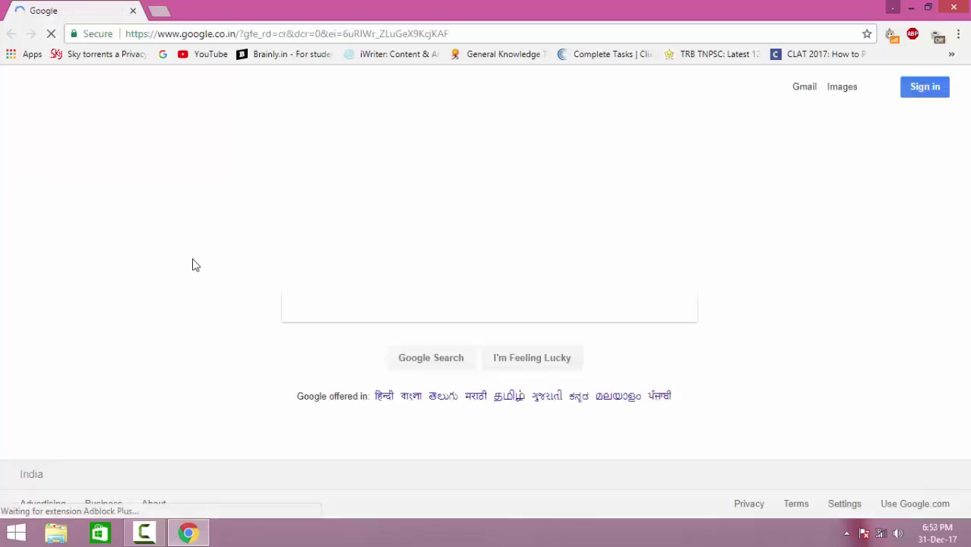
Step: Search Google for 'iob netbanking'
{"action": "type", "text": "iobe"}
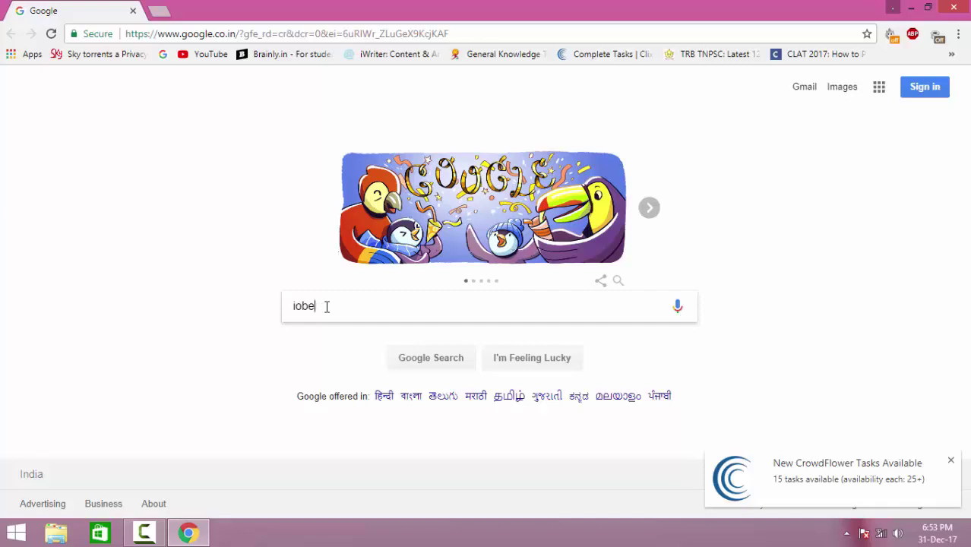
{"action": "key", "text": "BackSpace"}
{"action": "type", "text": "netbanking"}
{"action": "key", "text": "Return"}
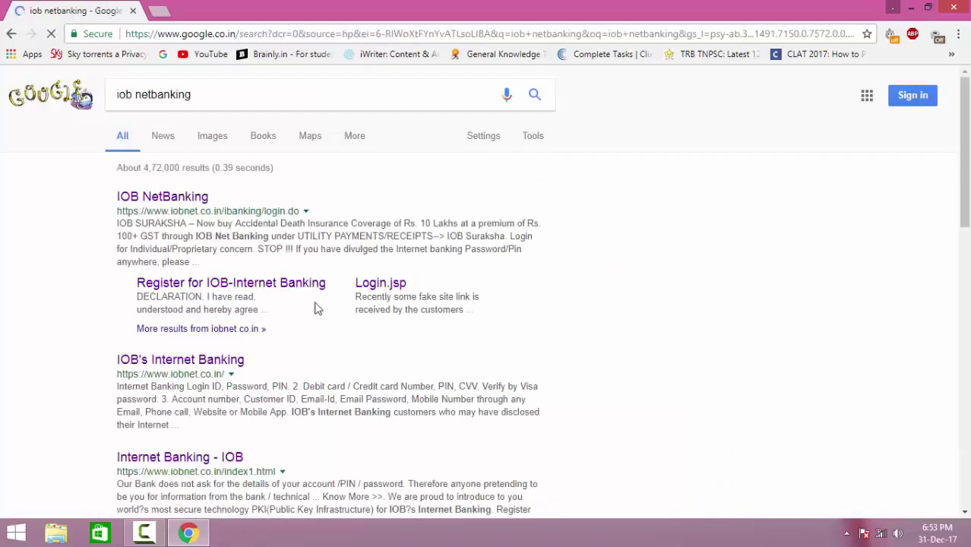
Step: Open the IOB NetBanking result and start the New User registration form
{"action": "left_click", "coordinate": [174, 199]}
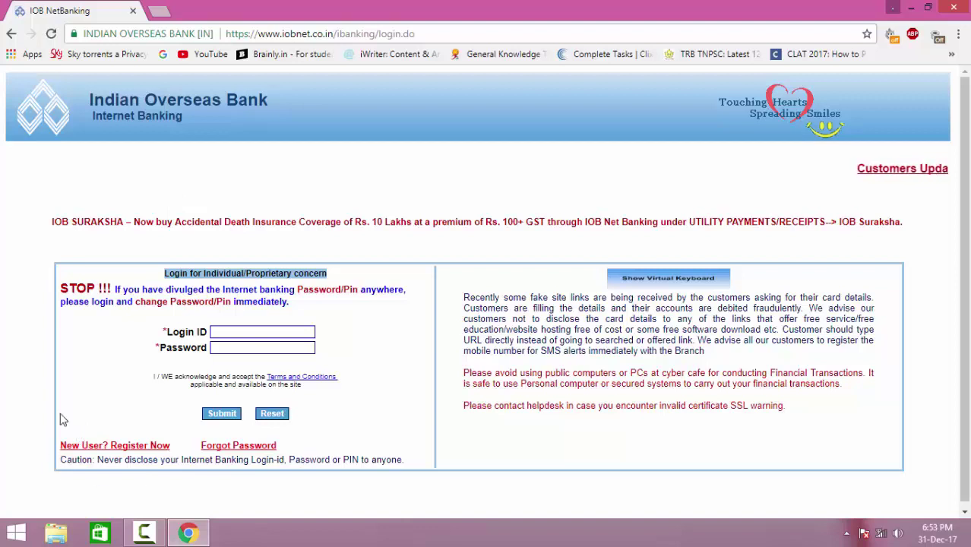
{"action": "left_click", "coordinate": [104, 450]}
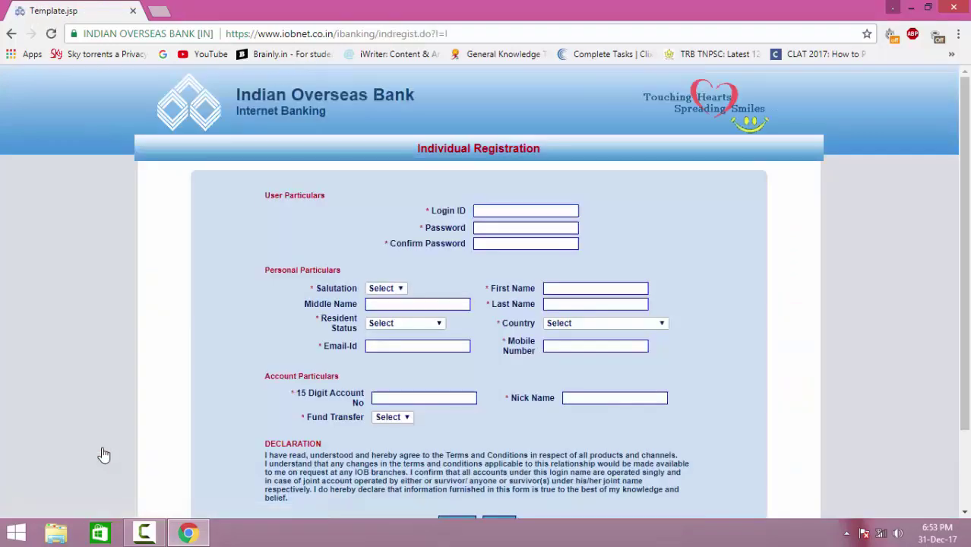
{"action": "scroll", "coordinate": [104, 454], "scroll_direction": "down", "scroll_amount": 2}
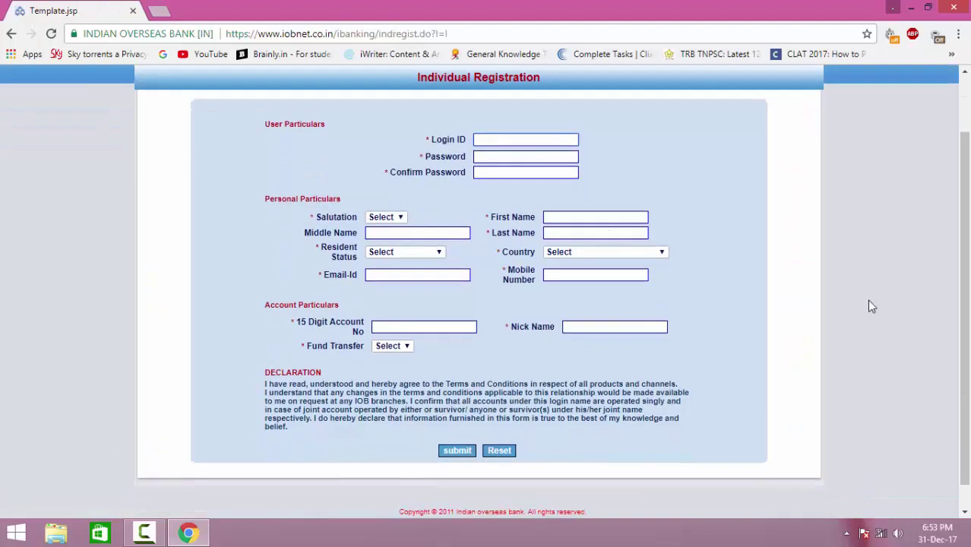
{"action": "left_click_drag", "start_coordinate": [965, 320], "coordinate": [965, 310]}
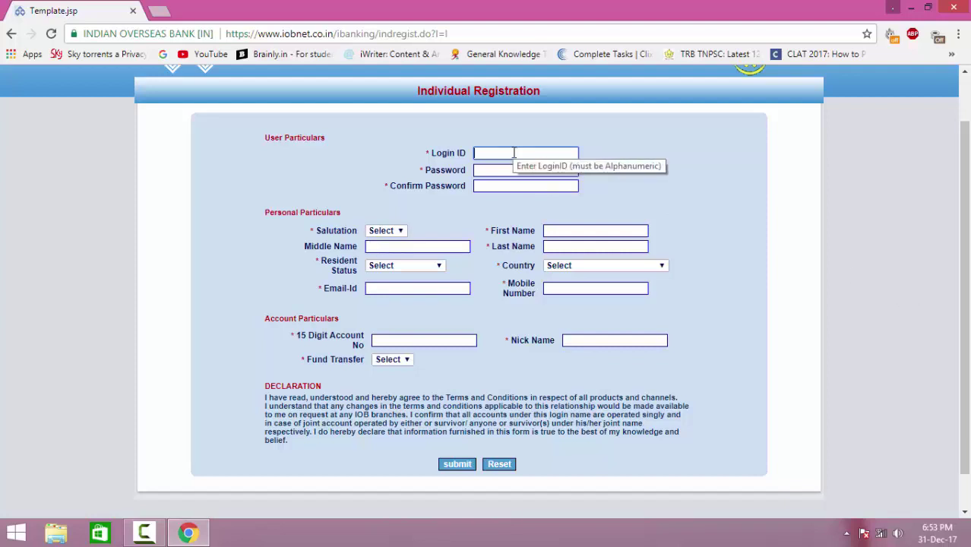
Step: Enter a login ID, a password, and the matching confirmation password
{"action": "type", "text": "jarvis"}
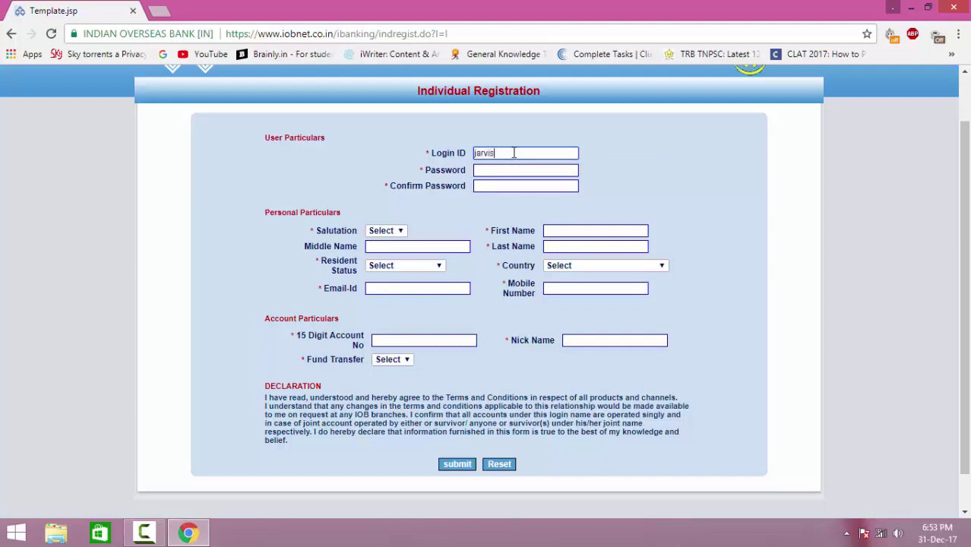
{"action": "type", "text": "12"}
{"action": "left_click", "coordinate": [487, 172]}
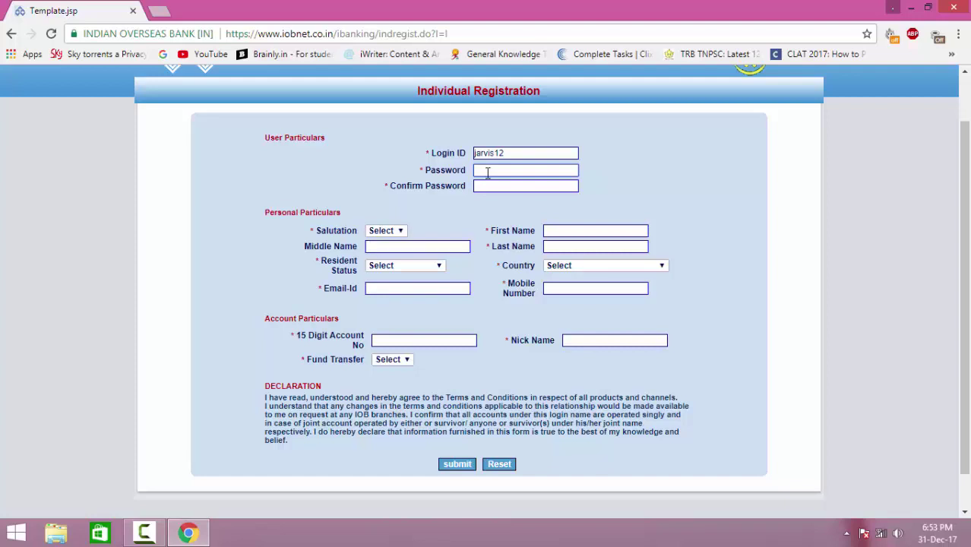
{"action": "type", "text": "••••••••••"}
{"action": "left_click", "coordinate": [564, 186]}
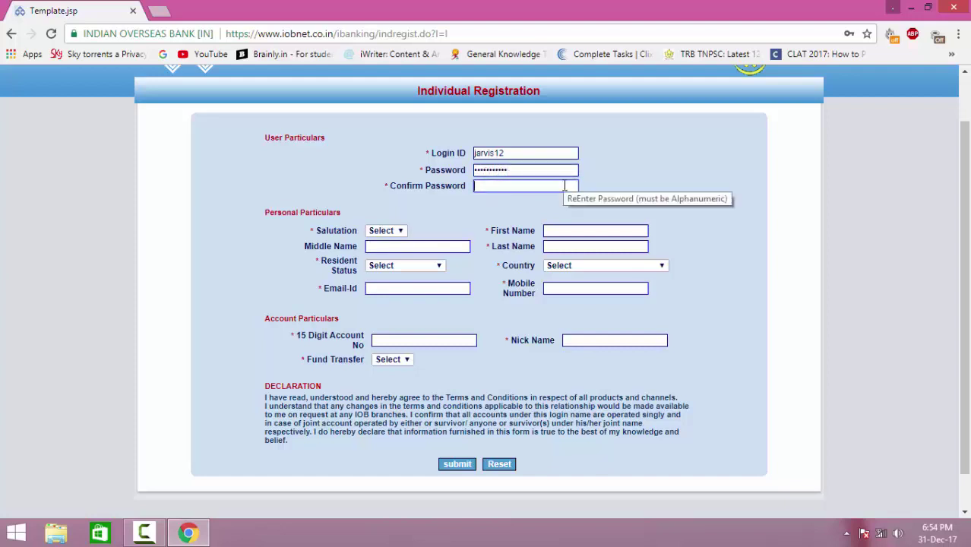
{"action": "type", "text": "••••••"}
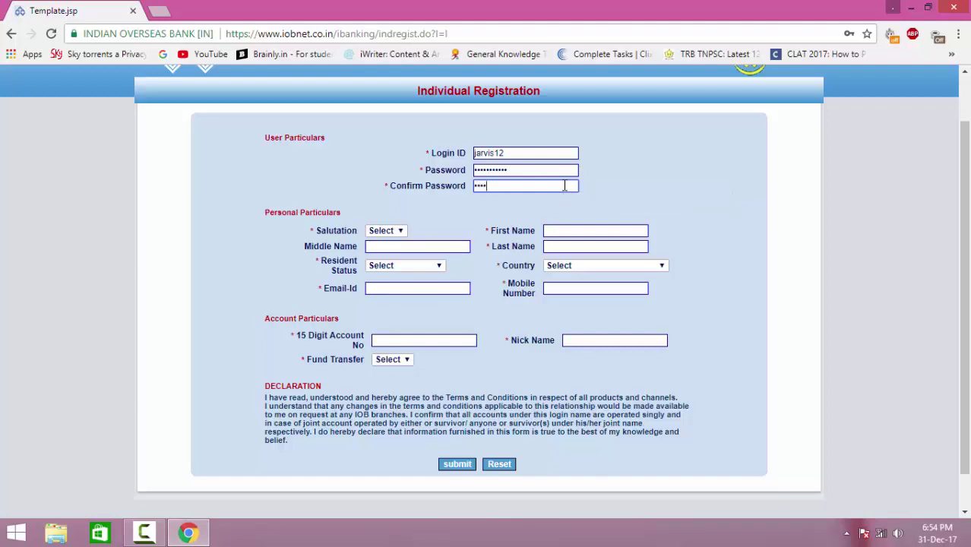
{"action": "type", "text": "•••••"}
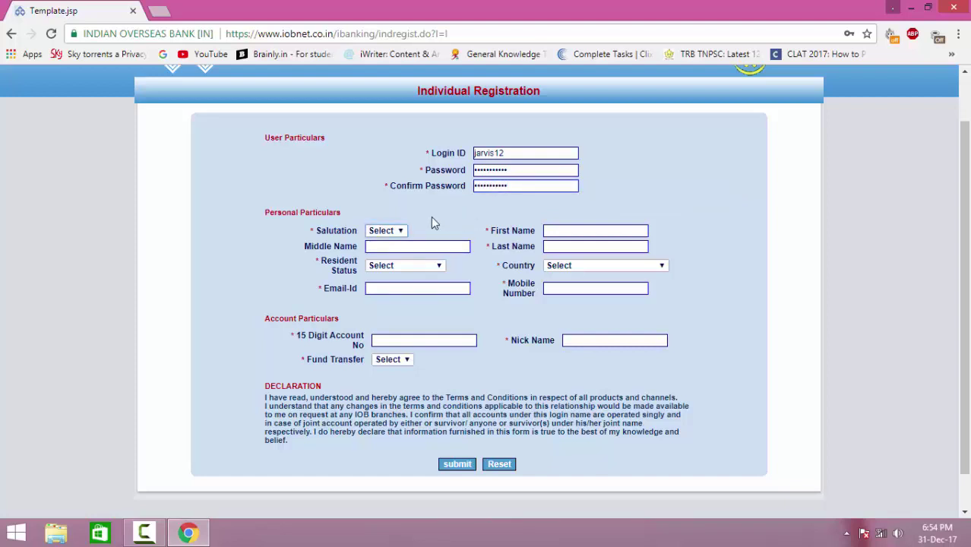
{"action": "left_click", "coordinate": [400, 232]}
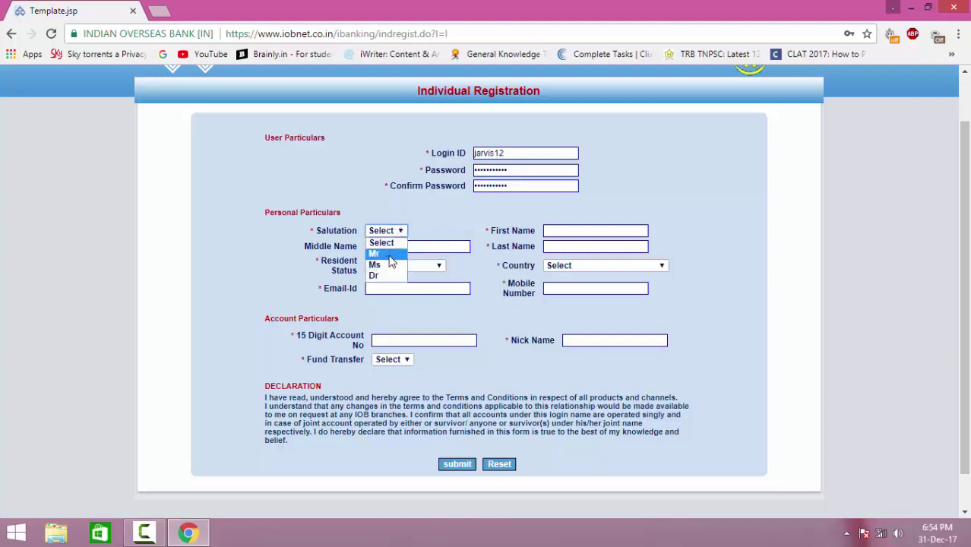
Step: Choose salutation Mr and fill in the user's first and last names
{"action": "left_click", "coordinate": [389, 255]}
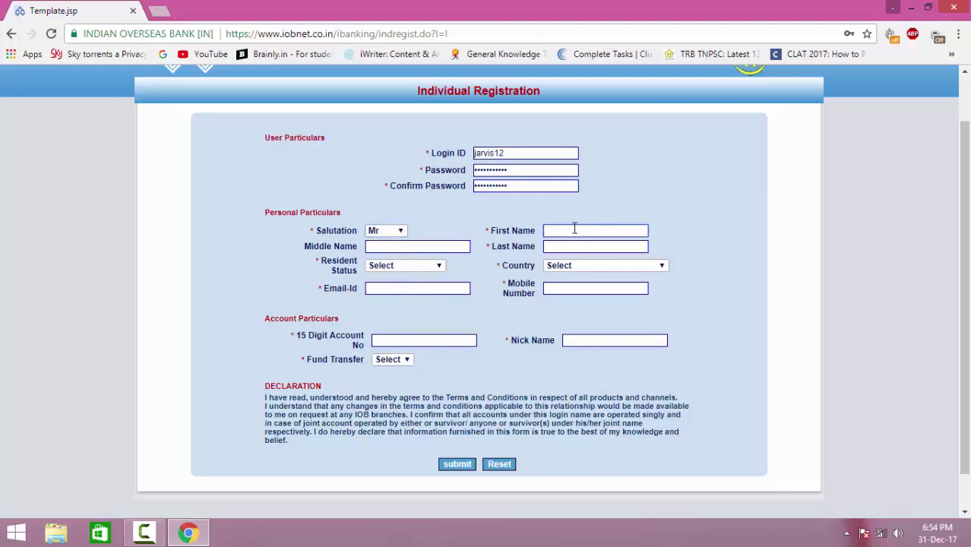
{"action": "left_click", "coordinate": [575, 229]}
{"action": "left_click", "coordinate": [580, 245]}
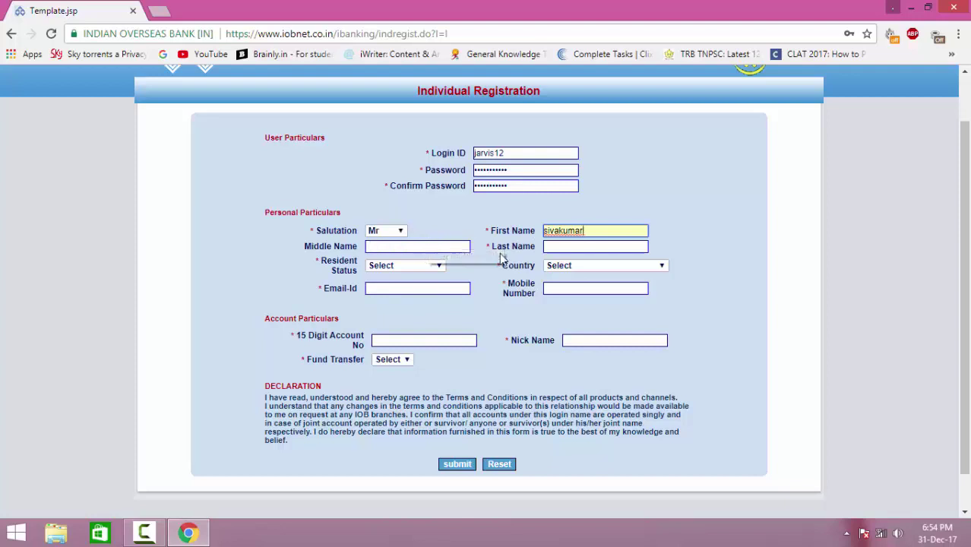
{"action": "key", "text": "Tab"}
{"action": "left_click", "coordinate": [553, 245]}
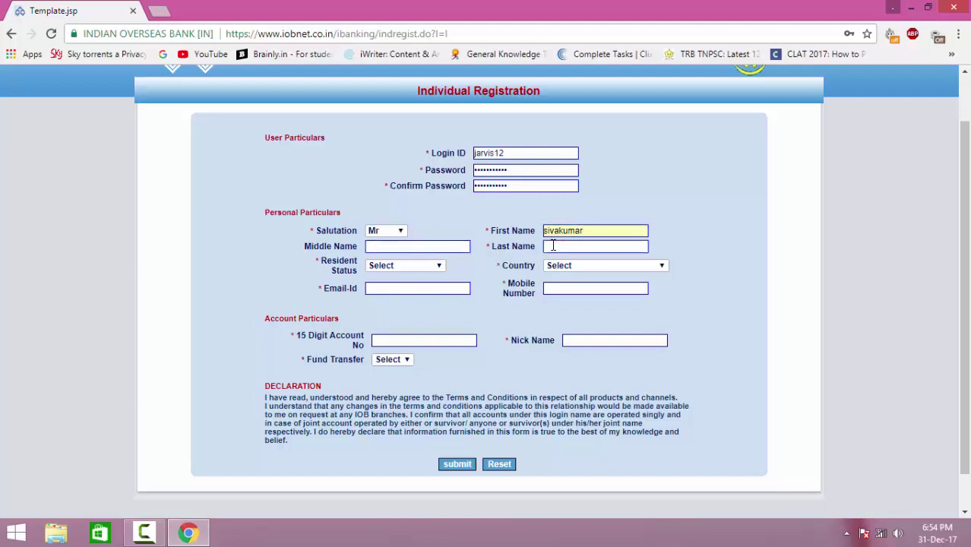
{"action": "type", "text": "jarvis"}
{"action": "key", "text": "Tab"}
Step: Set resident status to Resident Indian and country to INDIA
{"action": "left_click", "coordinate": [438, 267]}
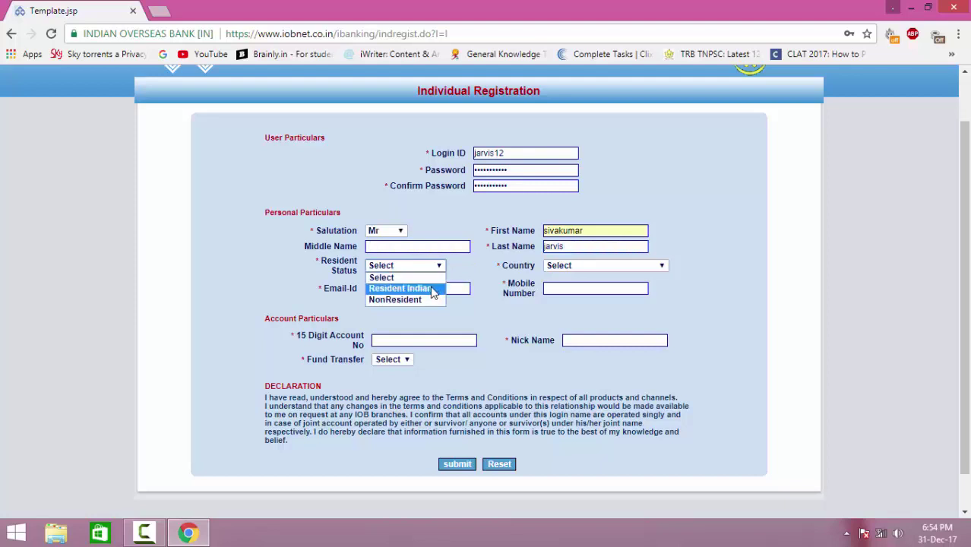
{"action": "left_click", "coordinate": [433, 290]}
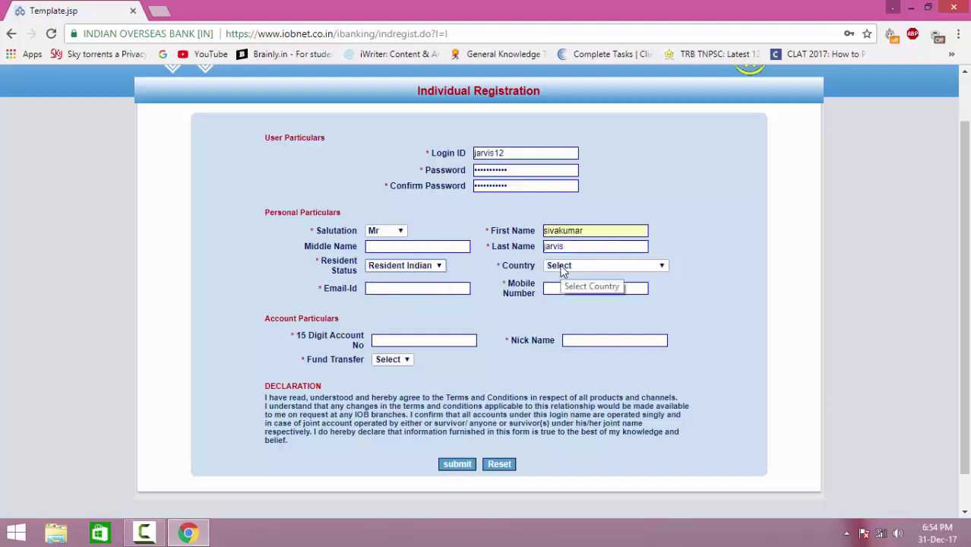
{"action": "left_click", "coordinate": [653, 265]}
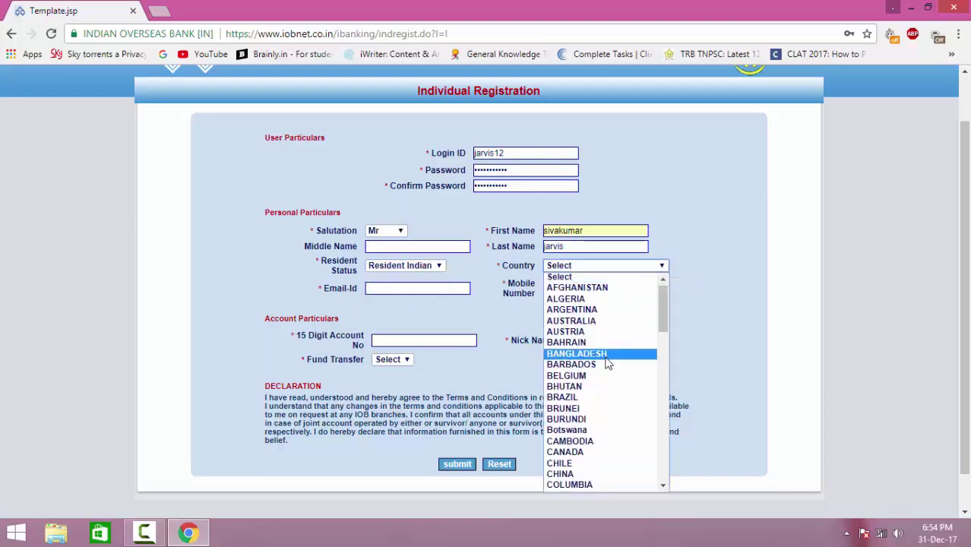
{"action": "scroll", "coordinate": [607, 363], "scroll_direction": "down", "scroll_amount": 5}
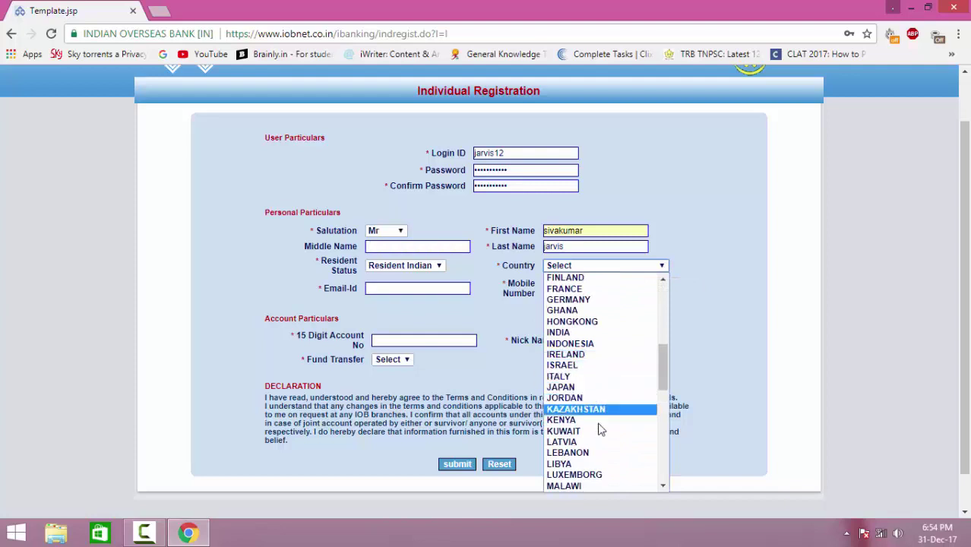
{"action": "left_click", "coordinate": [581, 333]}
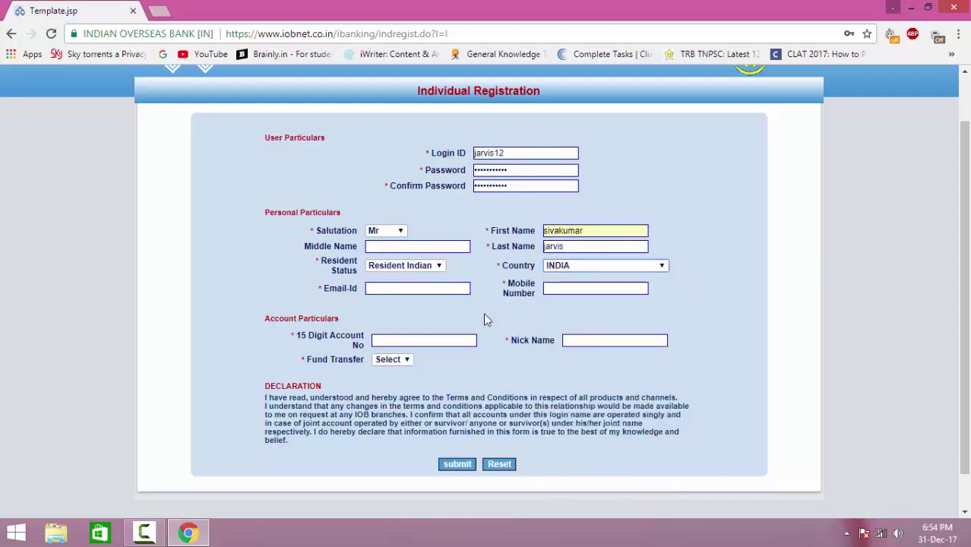
Step: Fill in the e-mail address, mobile number and 15-digit account number
{"action": "key", "text": "Tab"}
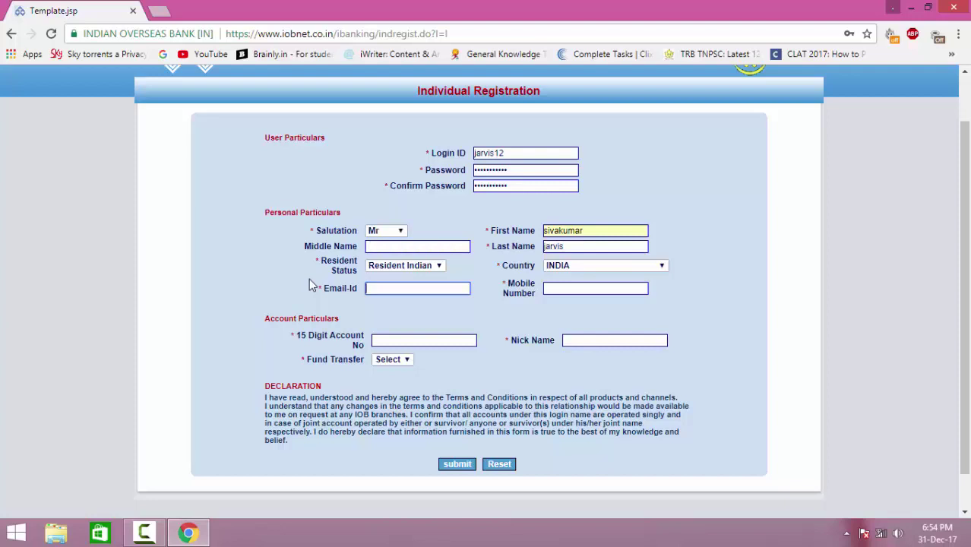
{"action": "key", "text": "Down"}
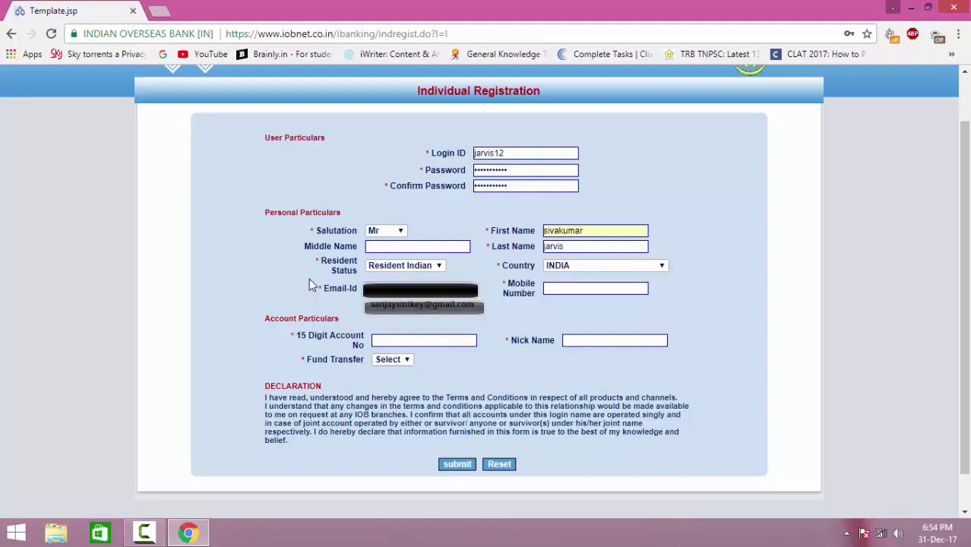
{"action": "key", "text": "Return"}
{"action": "key", "text": "Tab"}
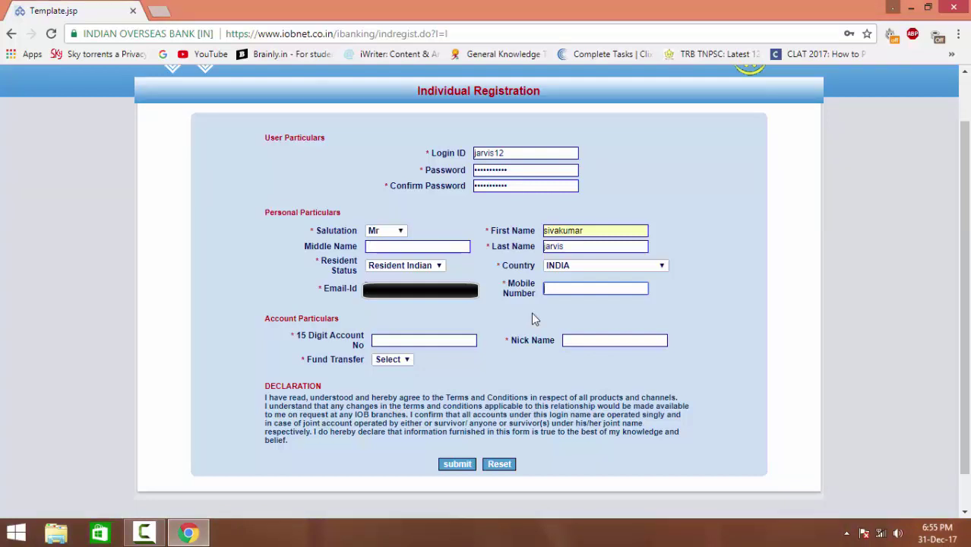
{"action": "key", "text": "Down"}
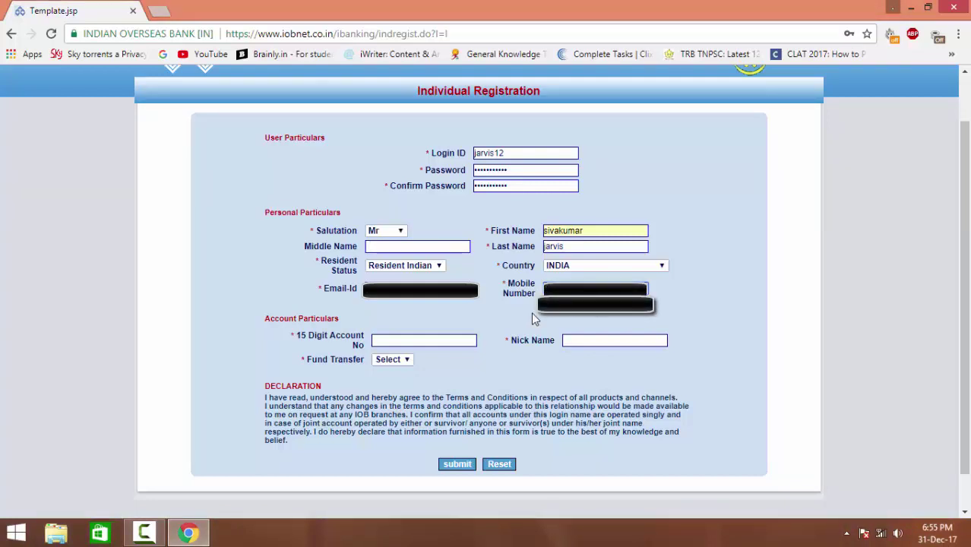
{"action": "key", "text": "Escape"}
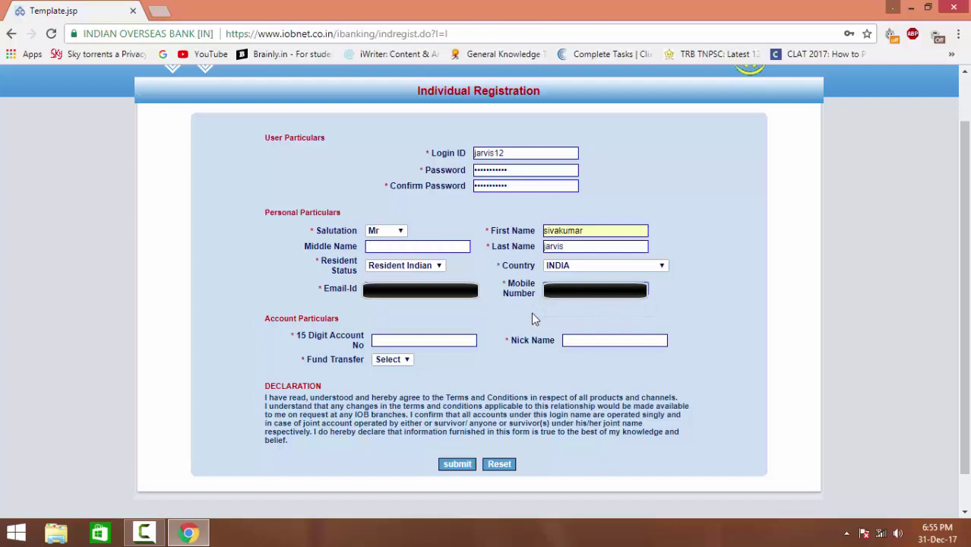
{"action": "key", "text": "Tab"}
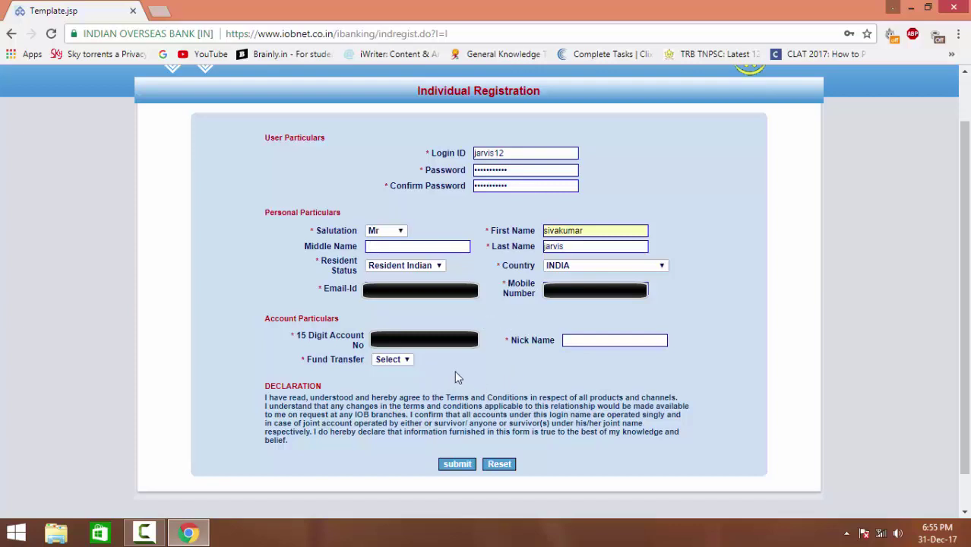
{"action": "left_click", "coordinate": [499, 366]}
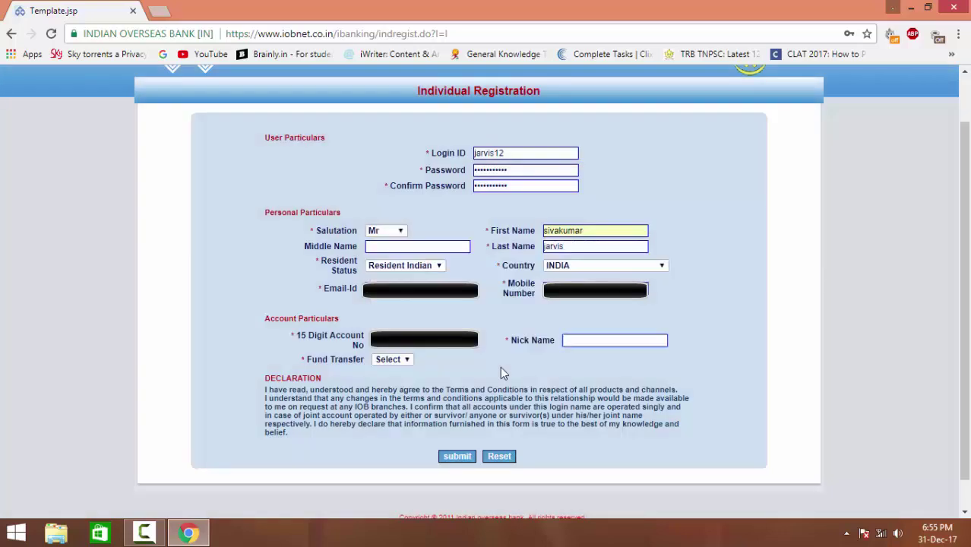
Step: Enter the nickname 'smikey' and set Fund Transfer to Yes
{"action": "type", "text": "smikey"}
{"action": "key", "text": "Tab"}
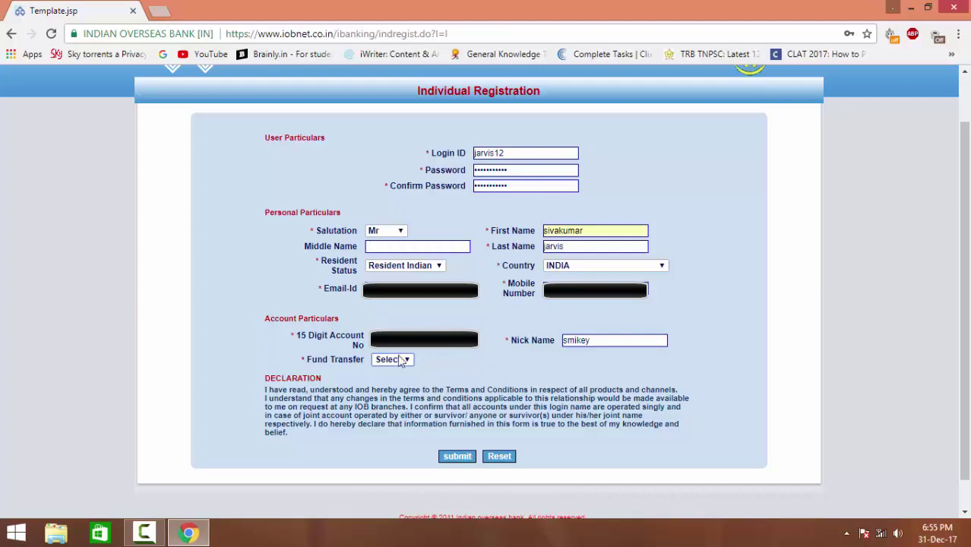
{"action": "left_click", "coordinate": [396, 364]}
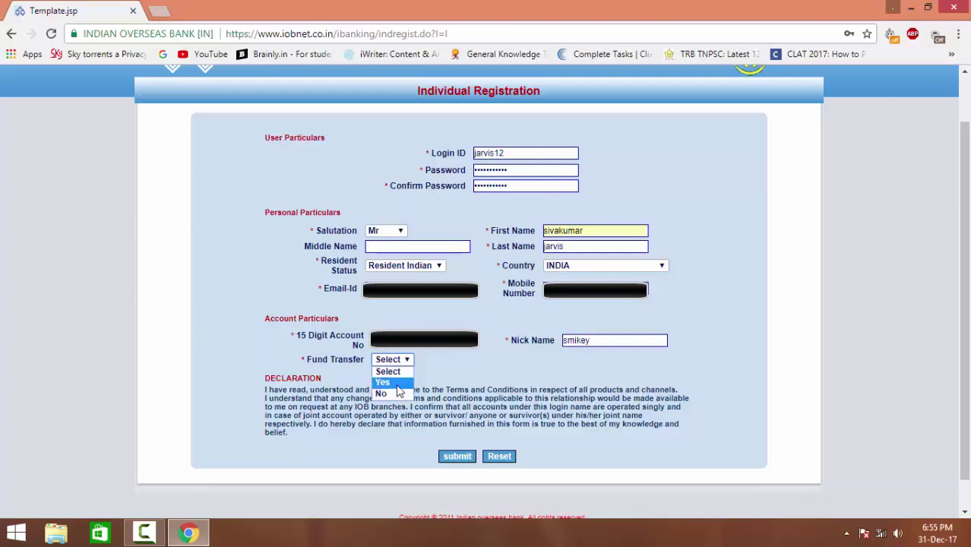
{"action": "left_click", "coordinate": [396, 384]}
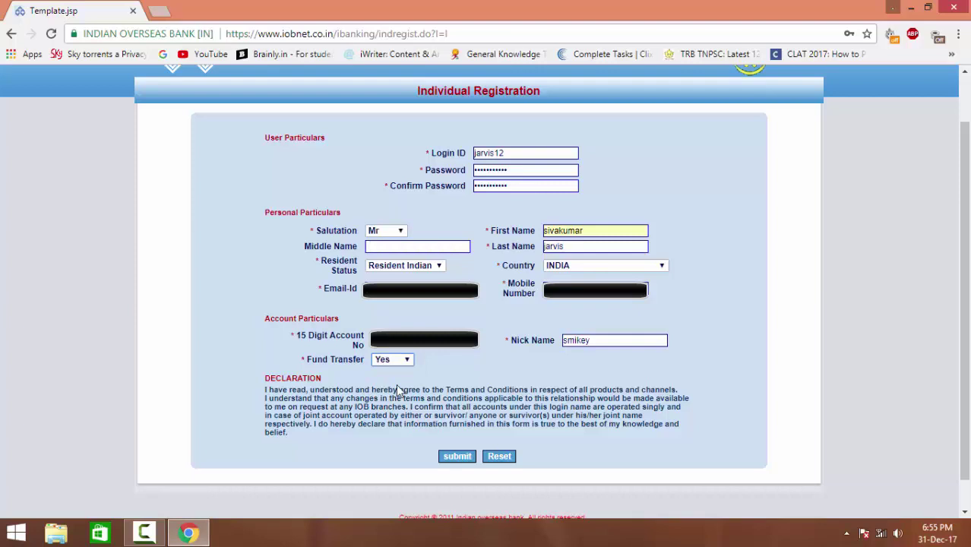